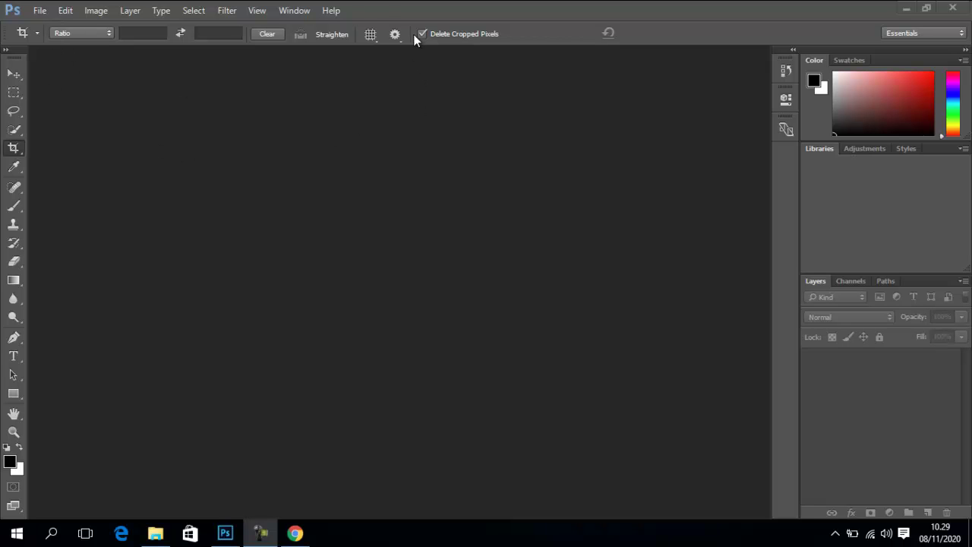
Open the settings dialog for creating a new document
left_click(38, 12)
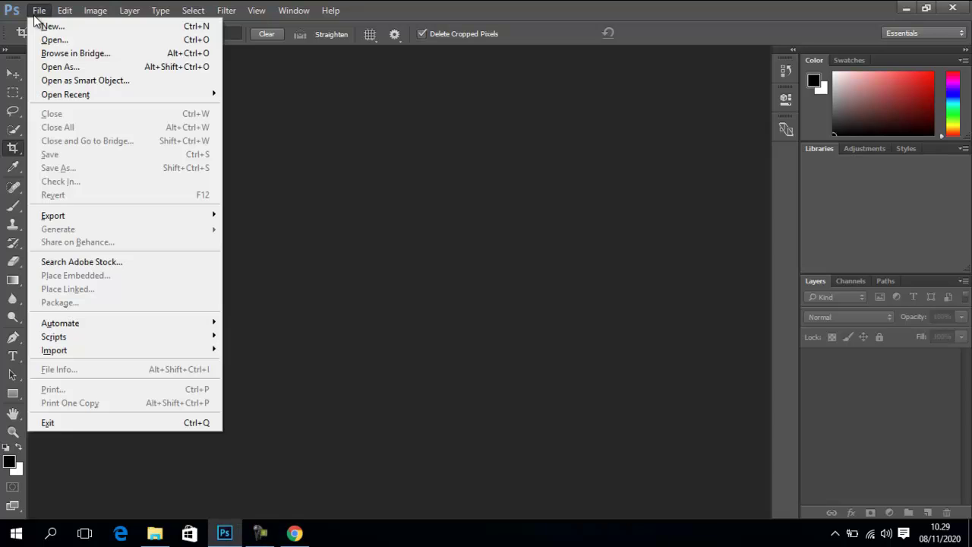
left_click(44, 27)
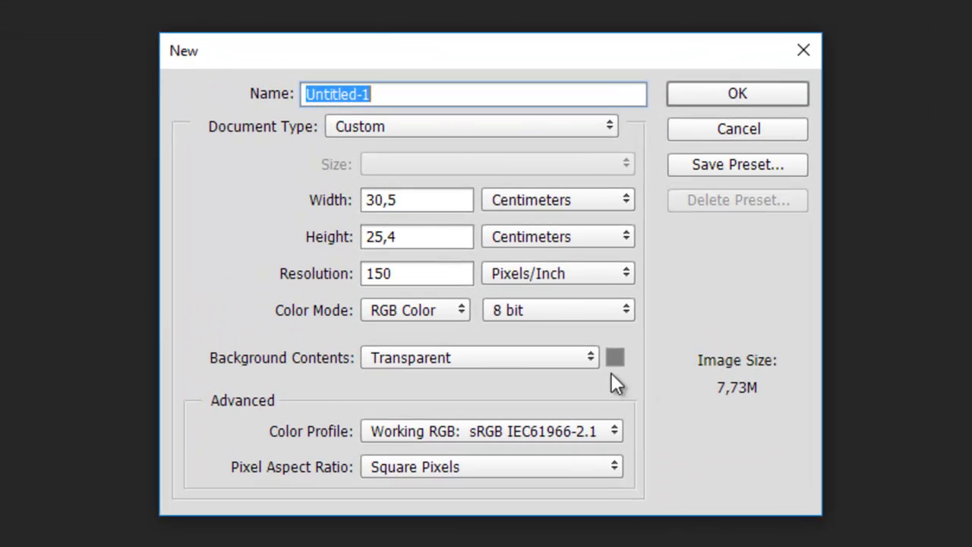
left_click_drag(396, 53, 376, 57)
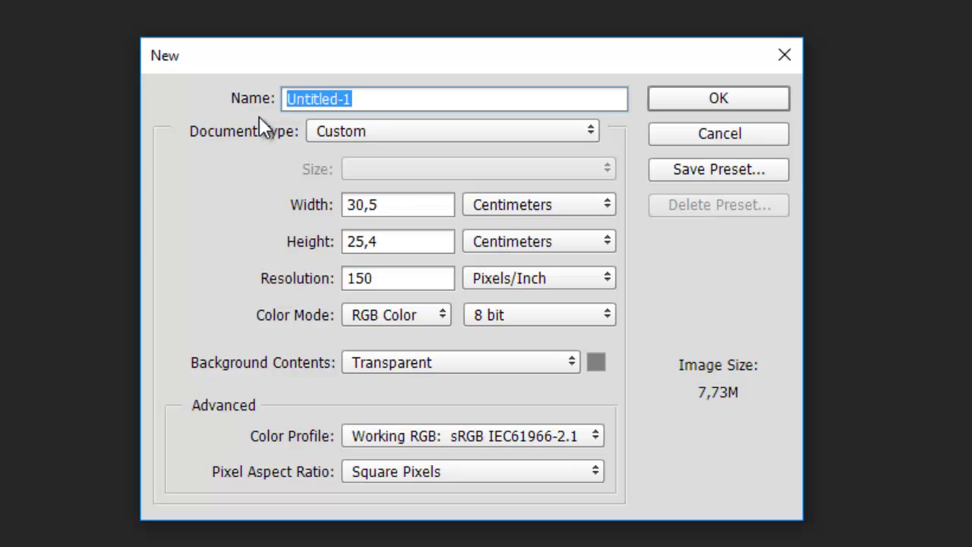
Examine the document types available for the new document
left_click(415, 130)
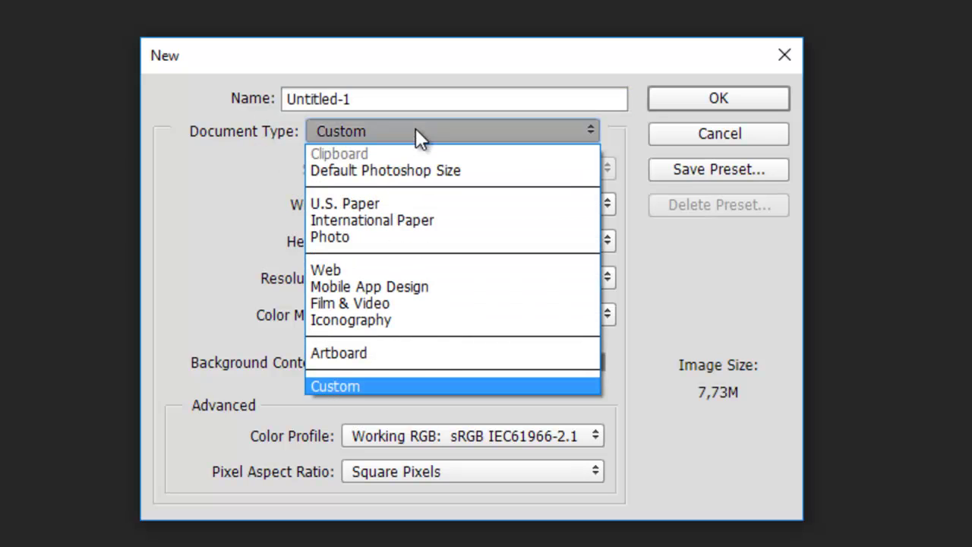
left_click(416, 129)
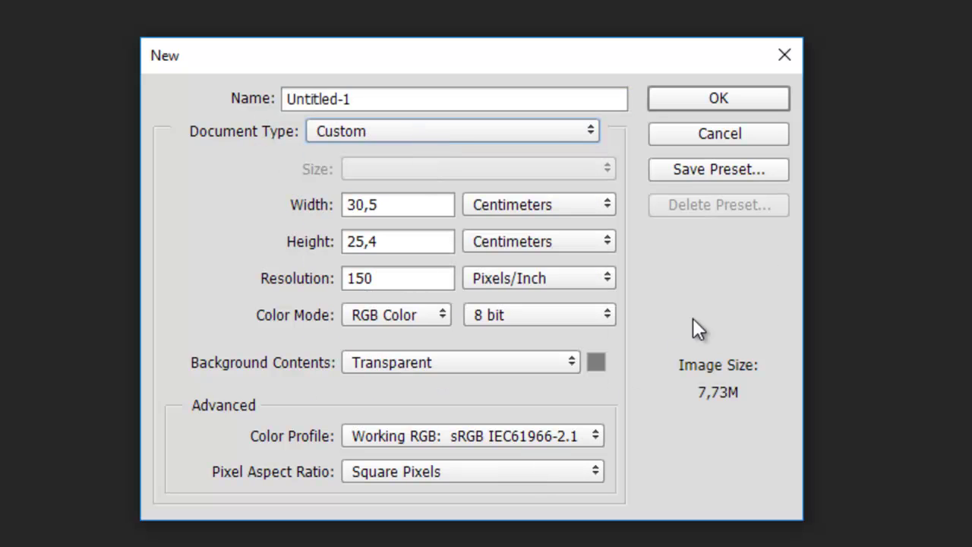
left_click(445, 139)
left_click(447, 140)
left_click(403, 137)
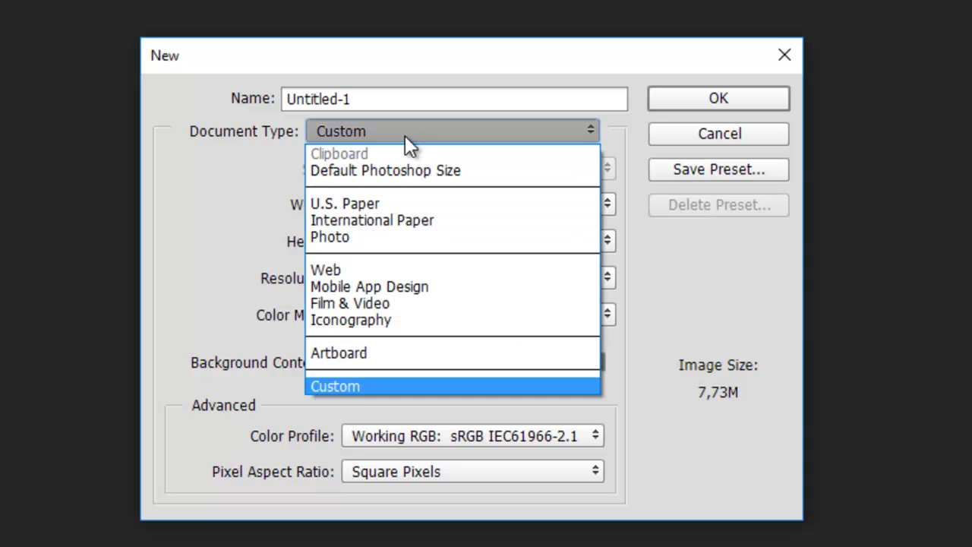
left_click(205, 170)
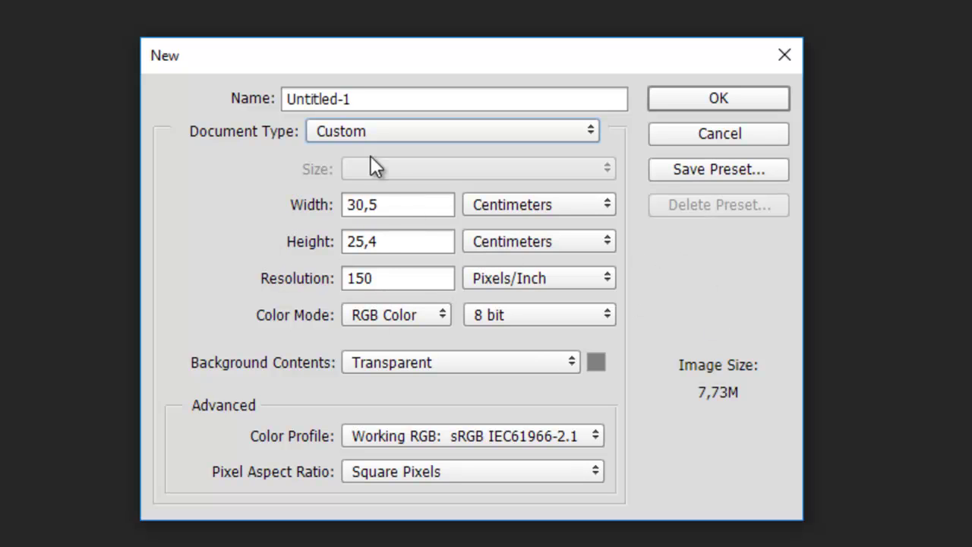
Name the new document "Contoh 1"
double_click(398, 109)
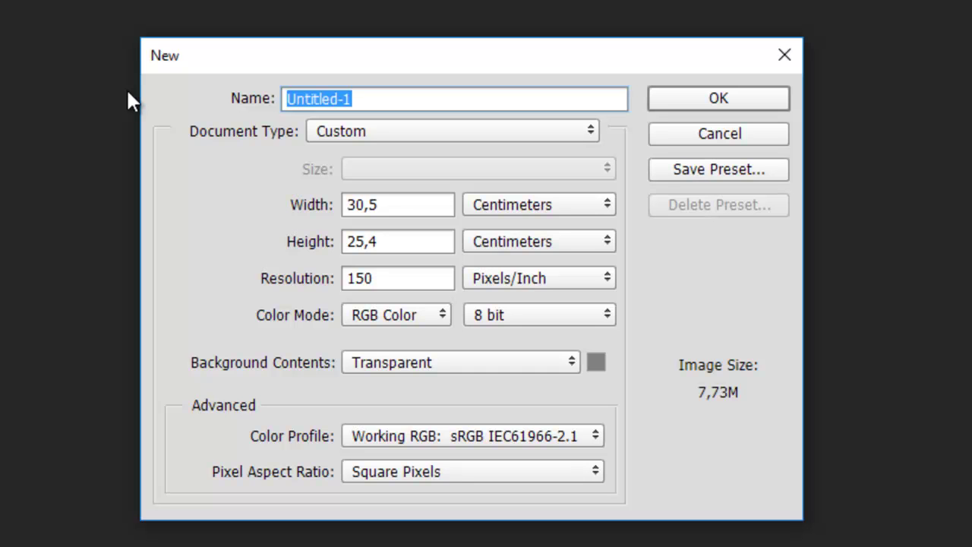
type("Contoh")
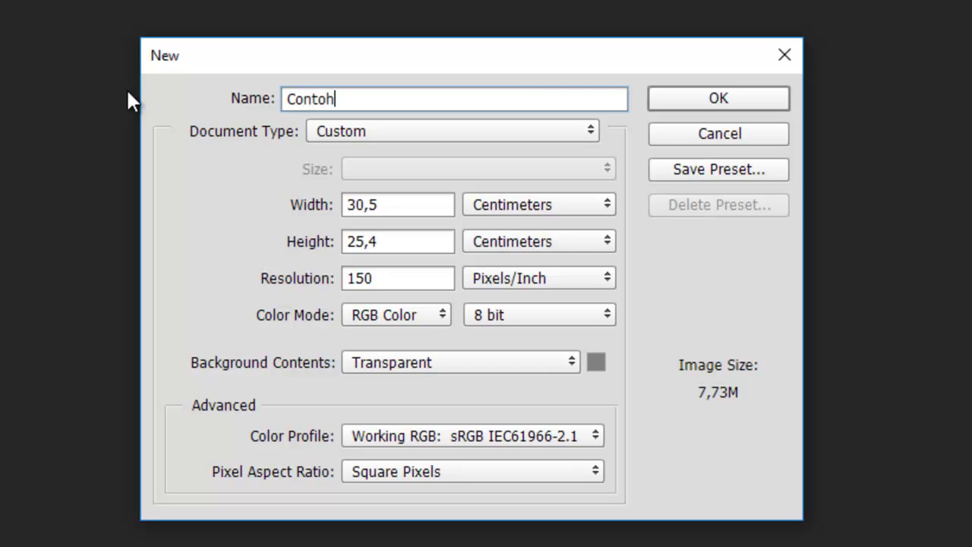
type(" 1")
left_click_drag(514, 61, 510, 45)
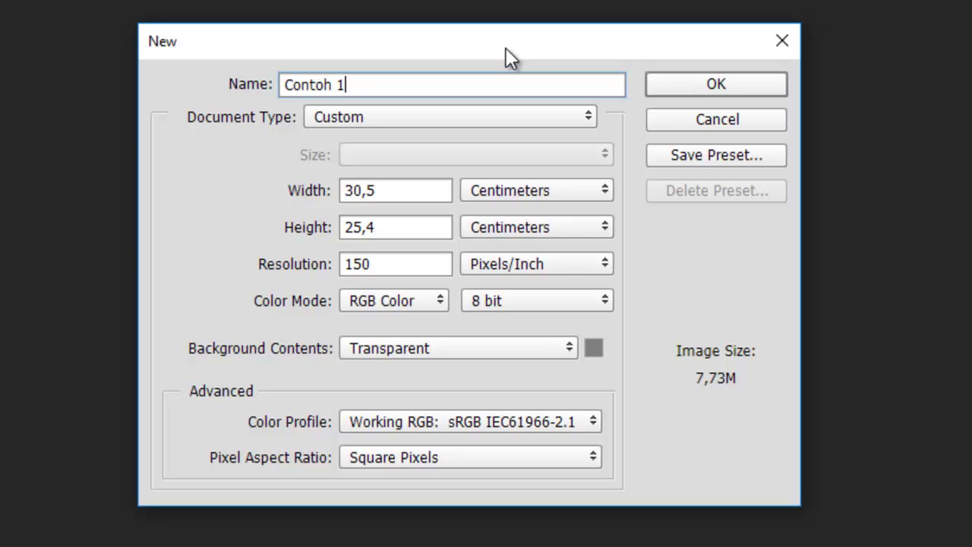
left_click_drag(505, 48, 504, 81)
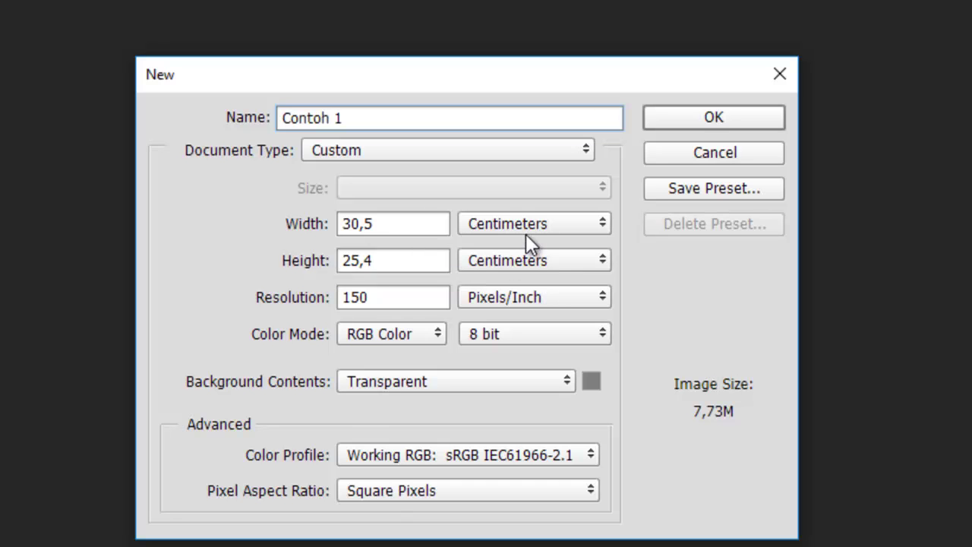
Examine the measurement units offered for the new document's height and resolution
left_click(528, 262)
left_click(528, 262)
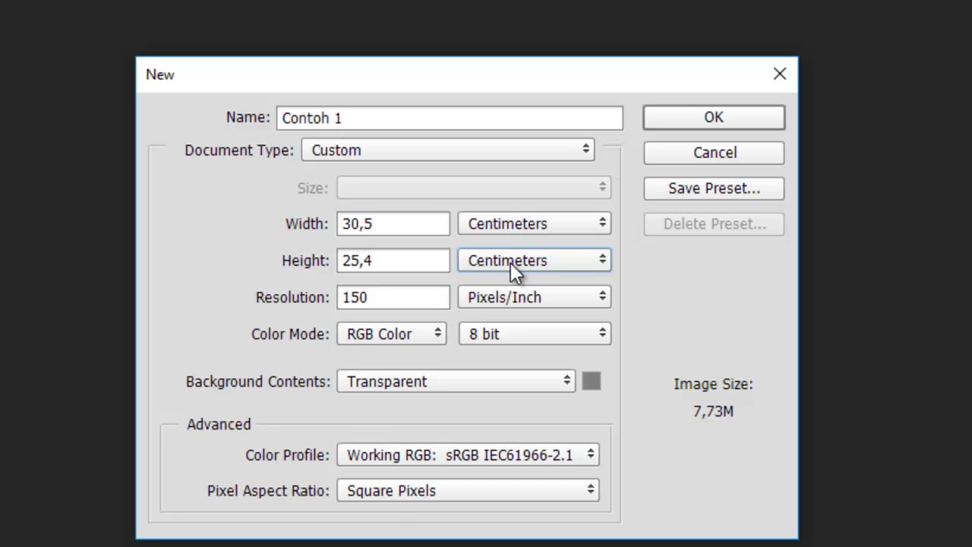
left_click(511, 262)
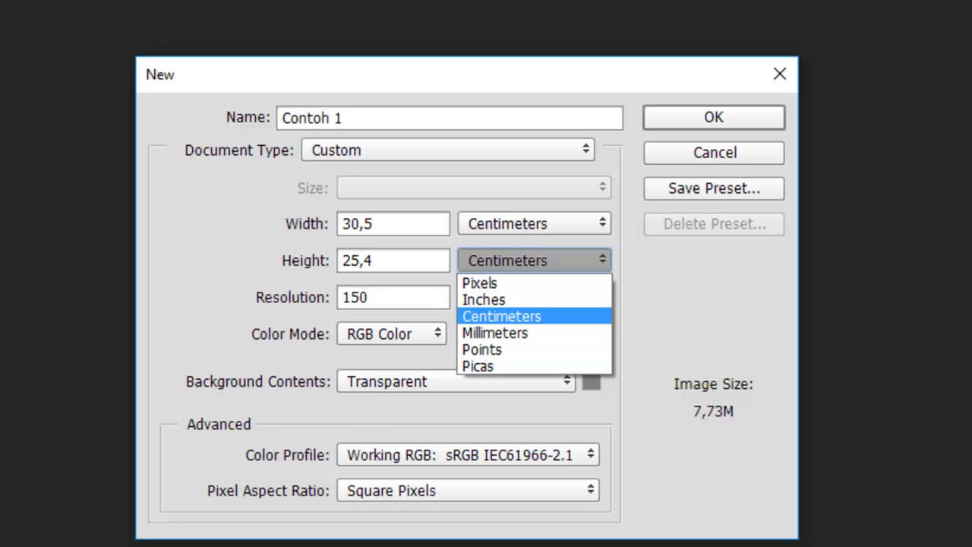
left_click(181, 208)
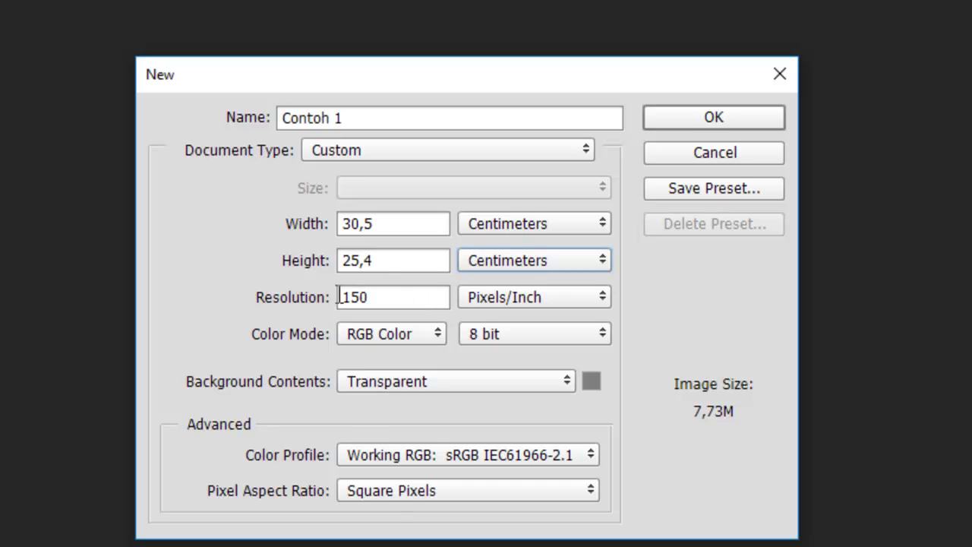
left_click_drag(391, 304, 339, 291)
left_click(360, 297)
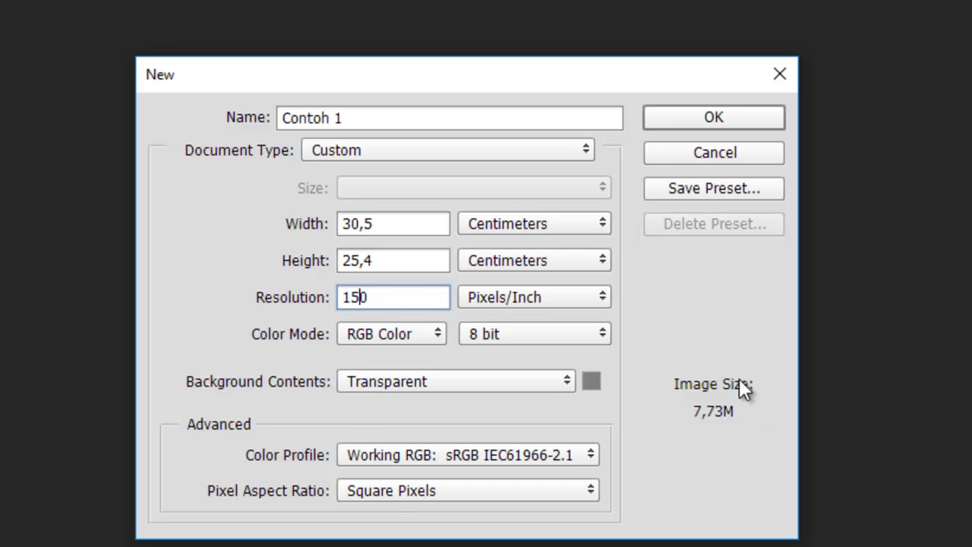
left_click(530, 303)
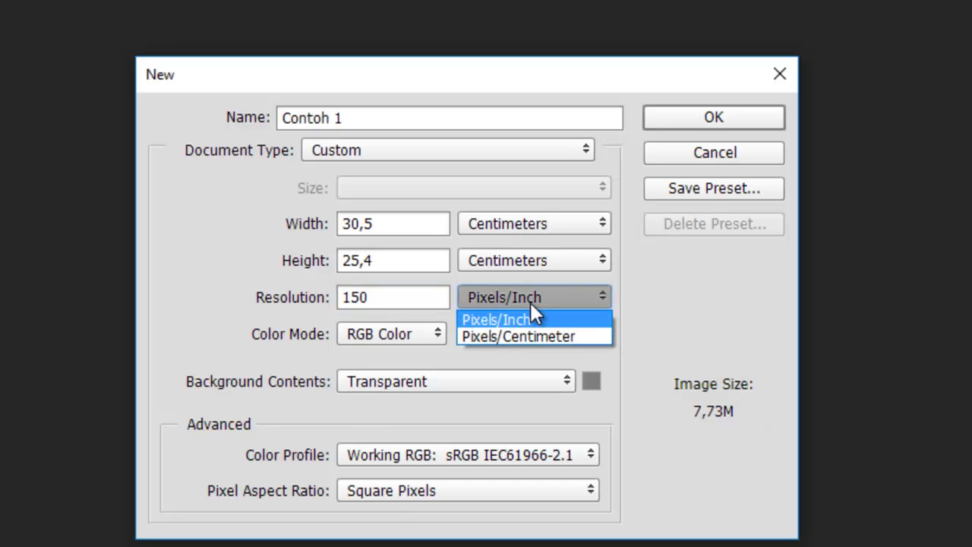
left_click(530, 302)
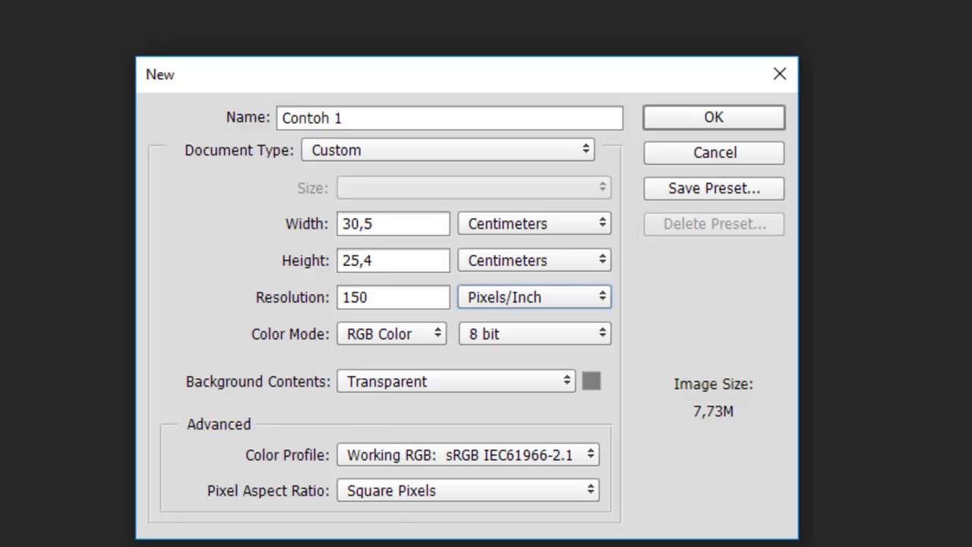
Examine the color modes offered for the new document, keeping RGB Color selected
left_click(395, 336)
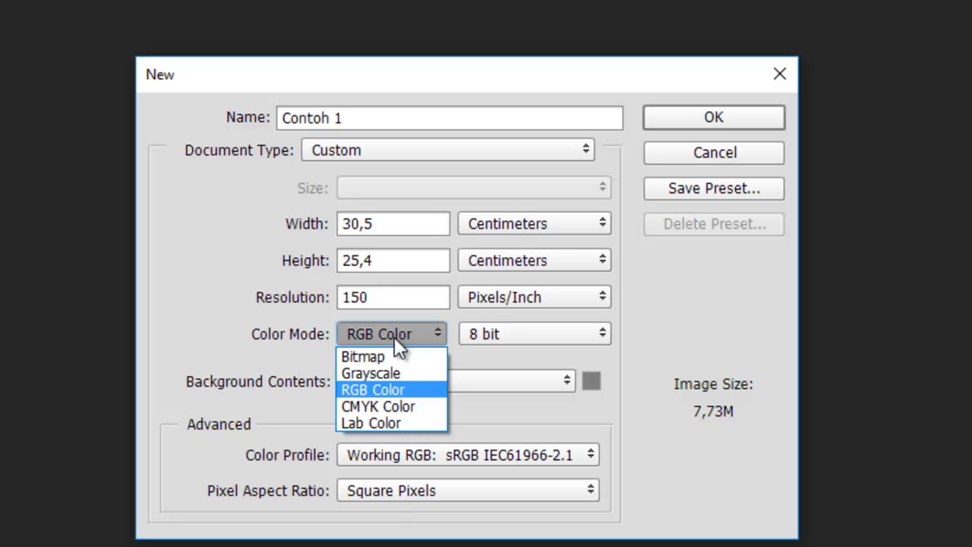
left_click(404, 384)
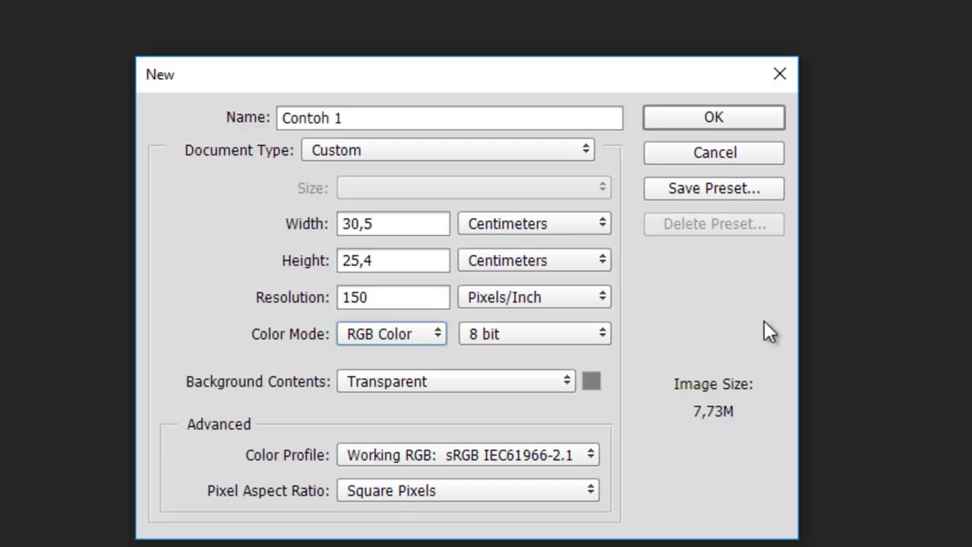
left_click(440, 331)
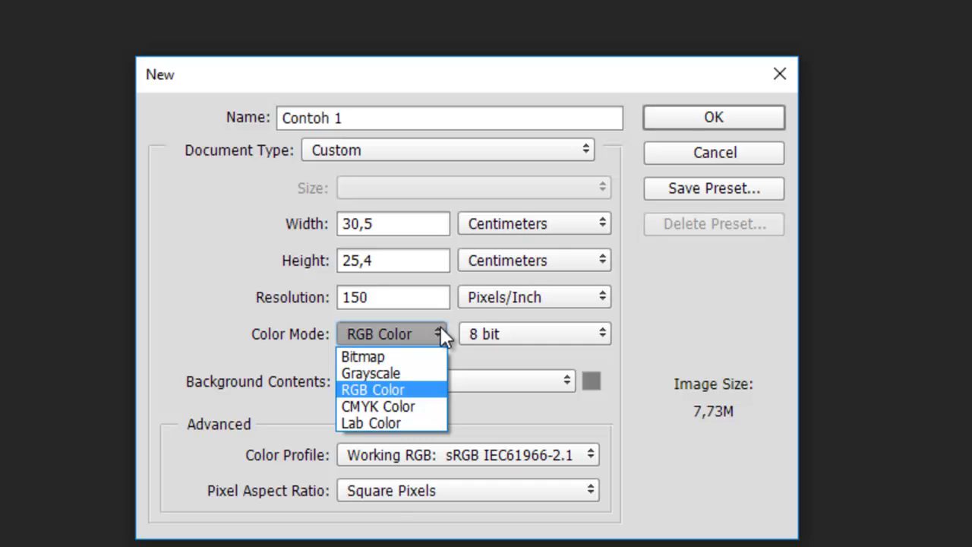
left_click(391, 387)
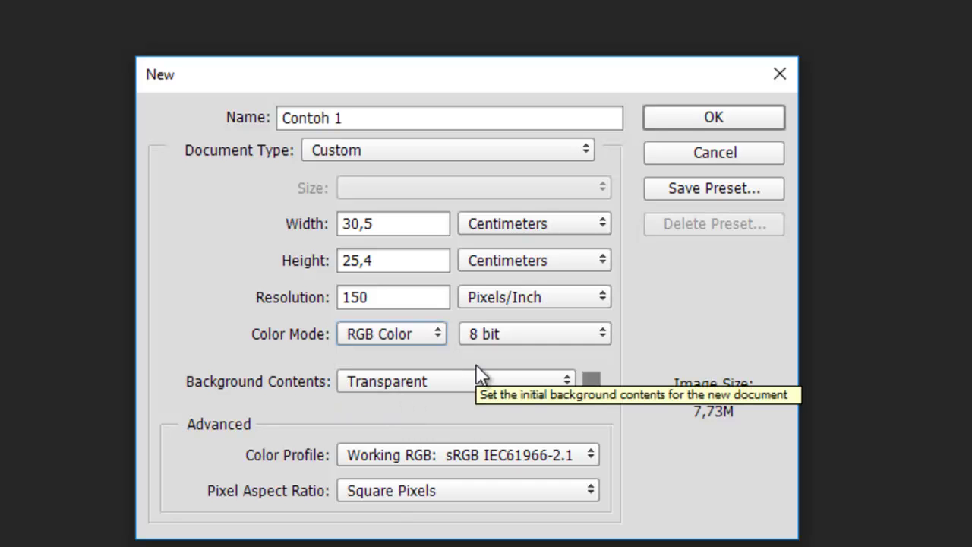
left_click(363, 339)
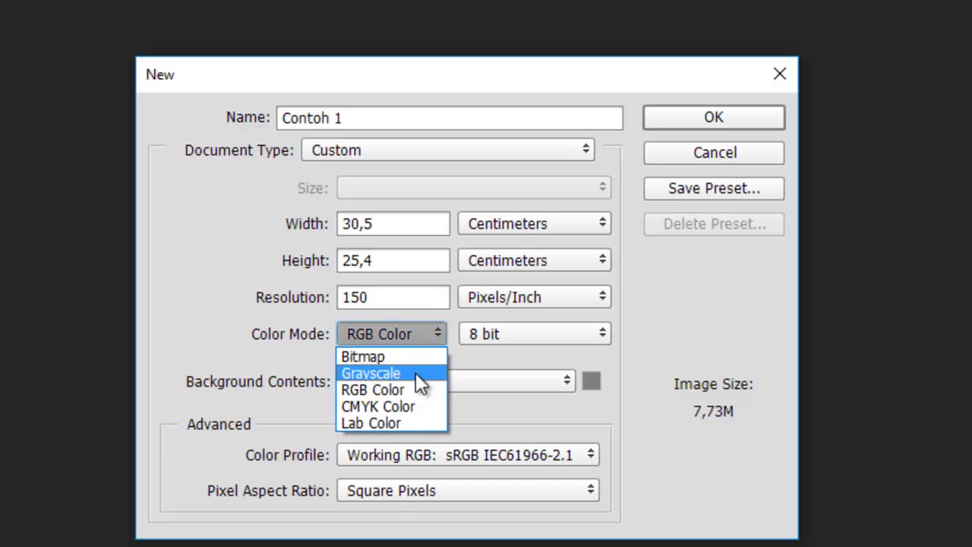
left_click(235, 315)
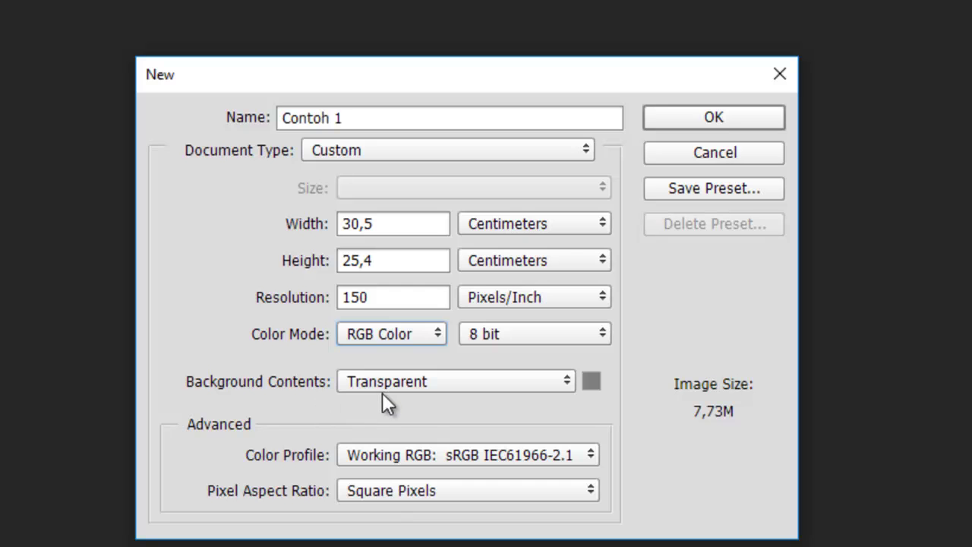
left_click(405, 329)
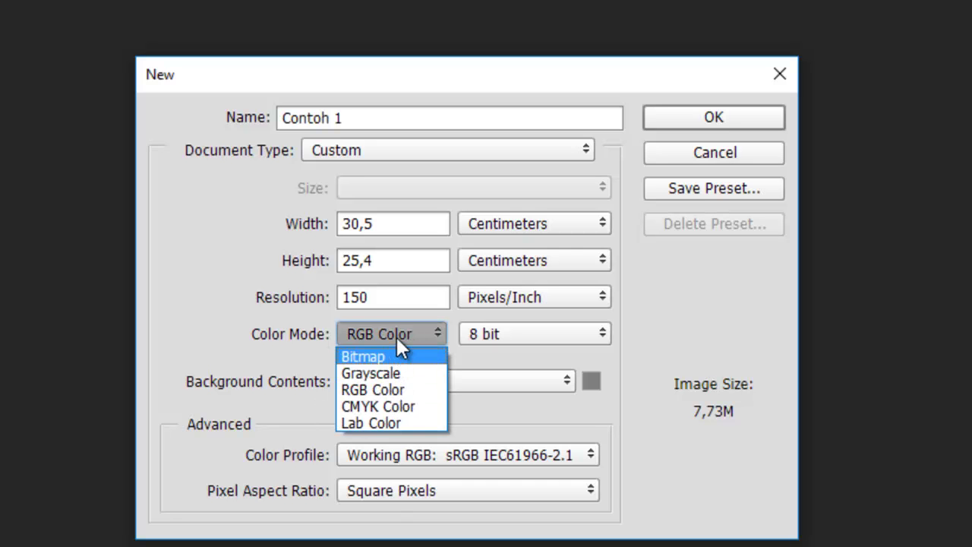
left_click(375, 390)
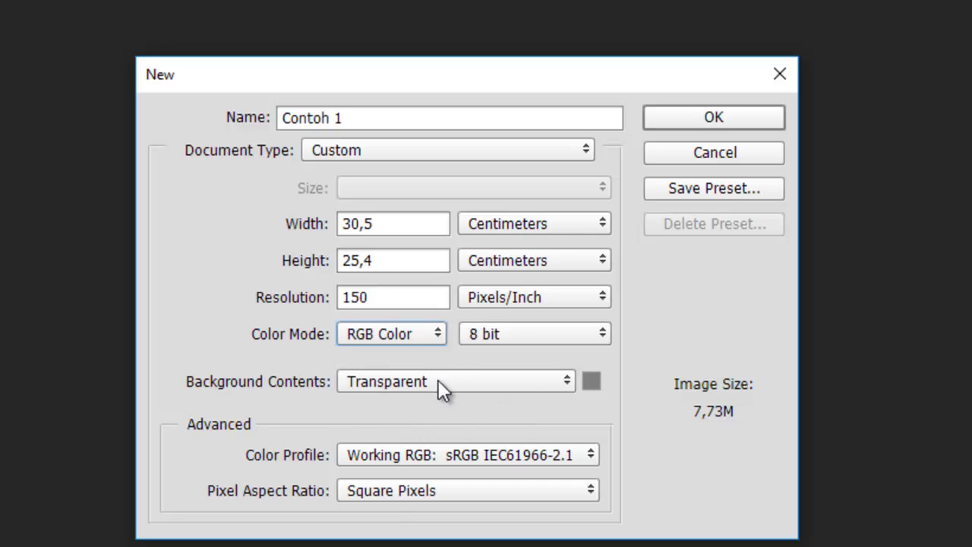
Set the new document's background color to white (ffffff) and create the document
left_click(589, 383)
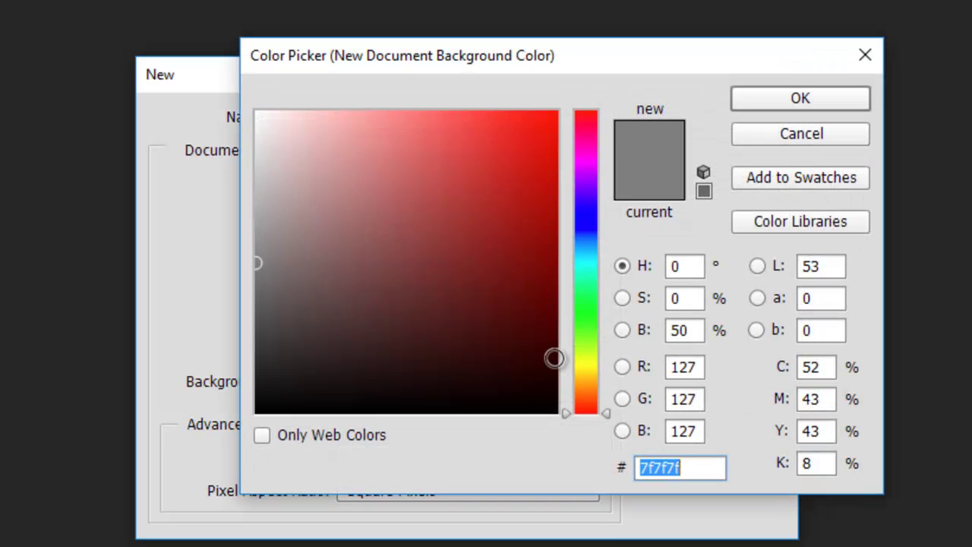
left_click(813, 138)
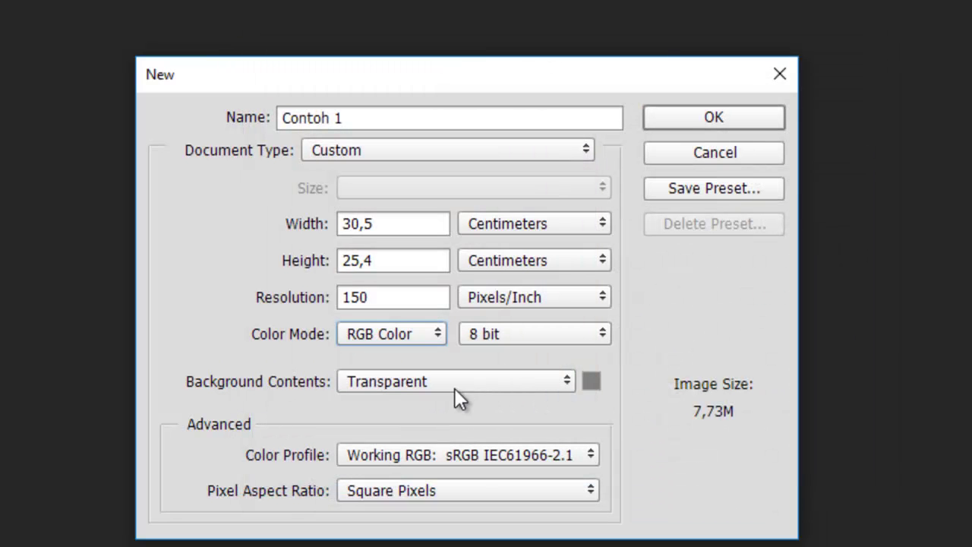
left_click(591, 386)
type("ffffff")
left_click(824, 106)
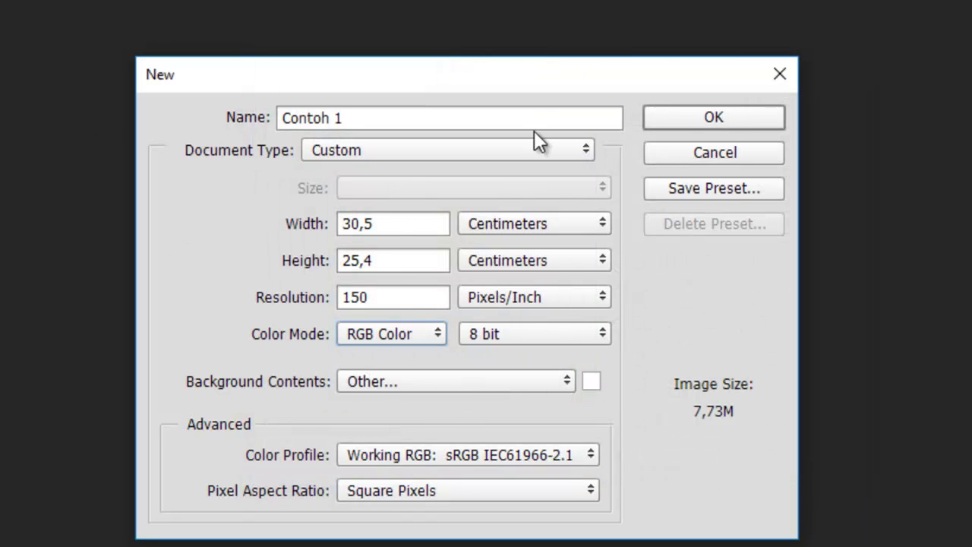
left_click(716, 120)
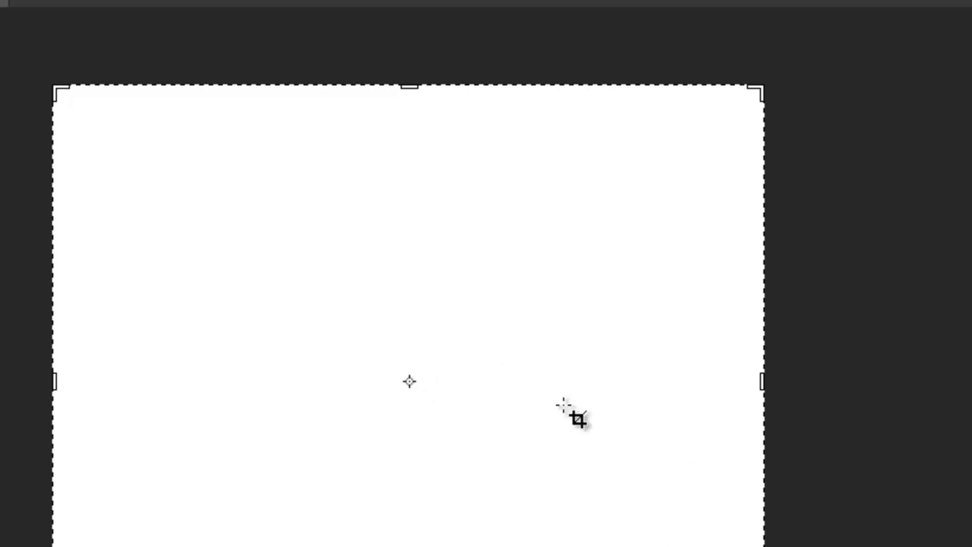
key("Return")
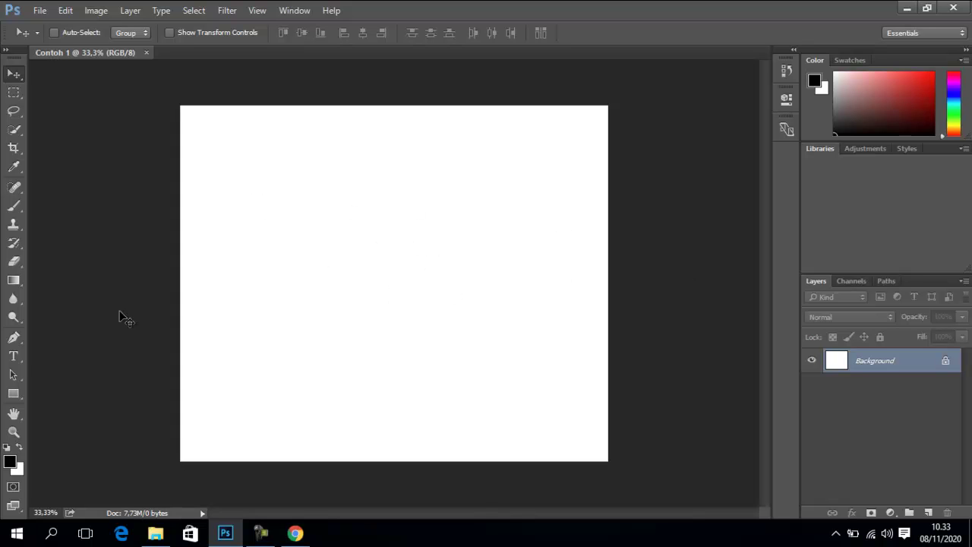
Add the text "BELAJAR PHOTOSHOP" near the middle of the canvas and set its font size to 36 pt
left_click(14, 357)
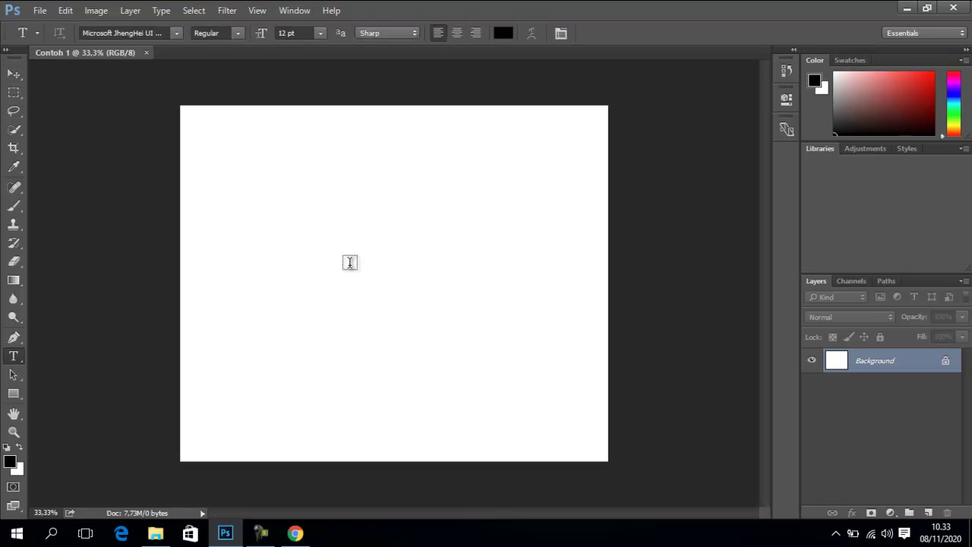
left_click(347, 254)
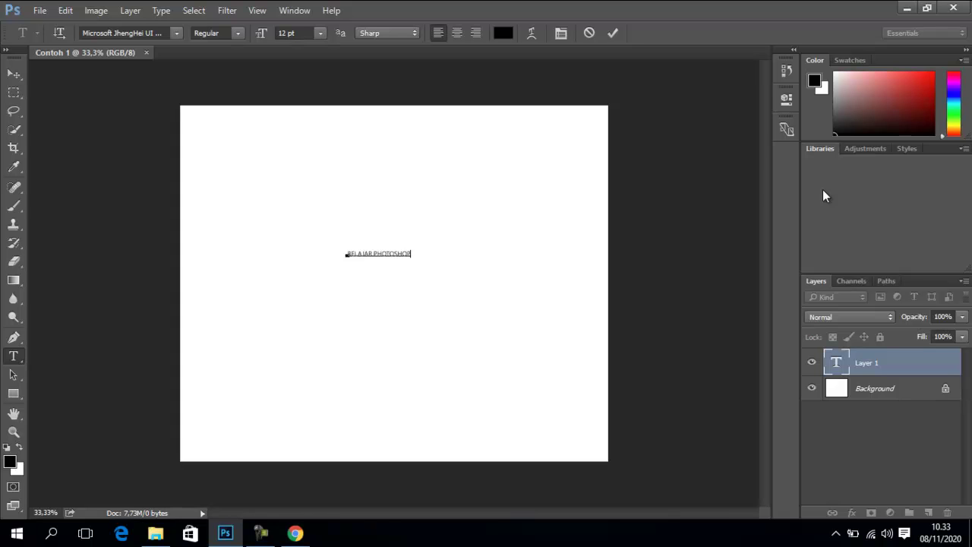
key("ctrl+a")
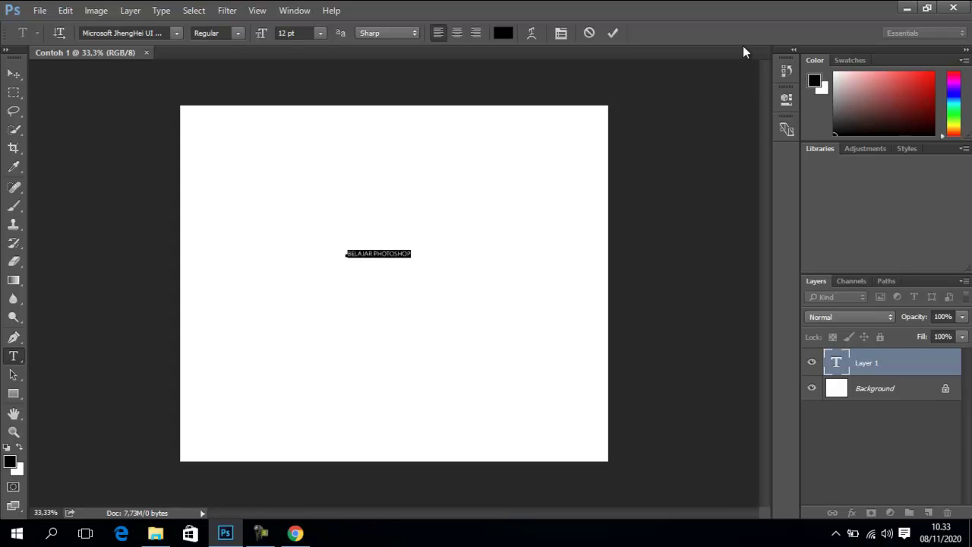
left_click(320, 33)
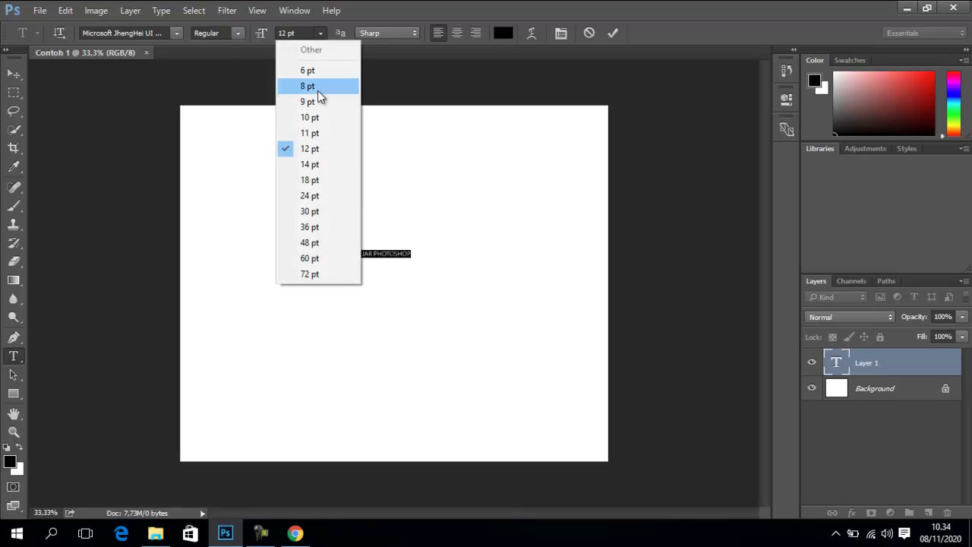
left_click(322, 226)
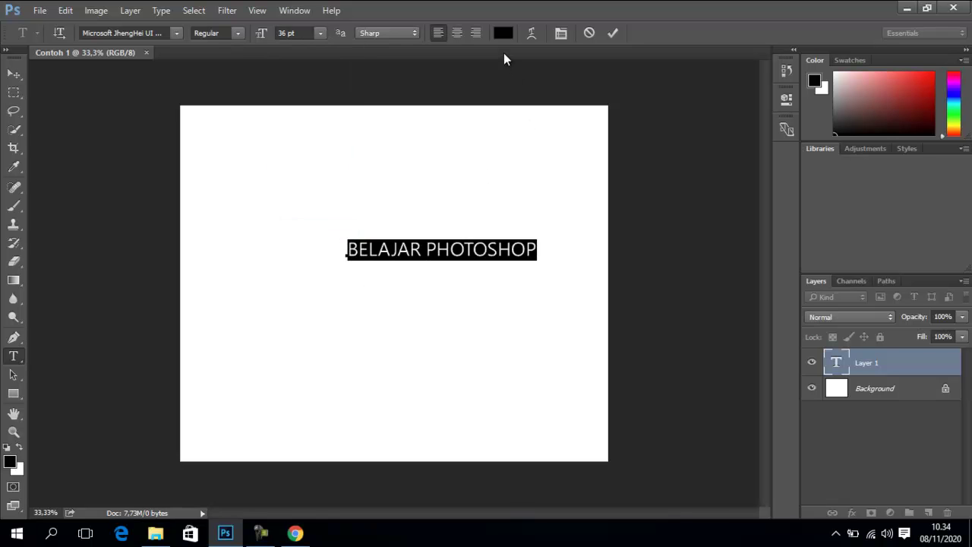
Commit the text and move "BELAJAR PHOTOSHOP" to the upper part of the canvas, slightly inset from the top-left corner
left_click(16, 74)
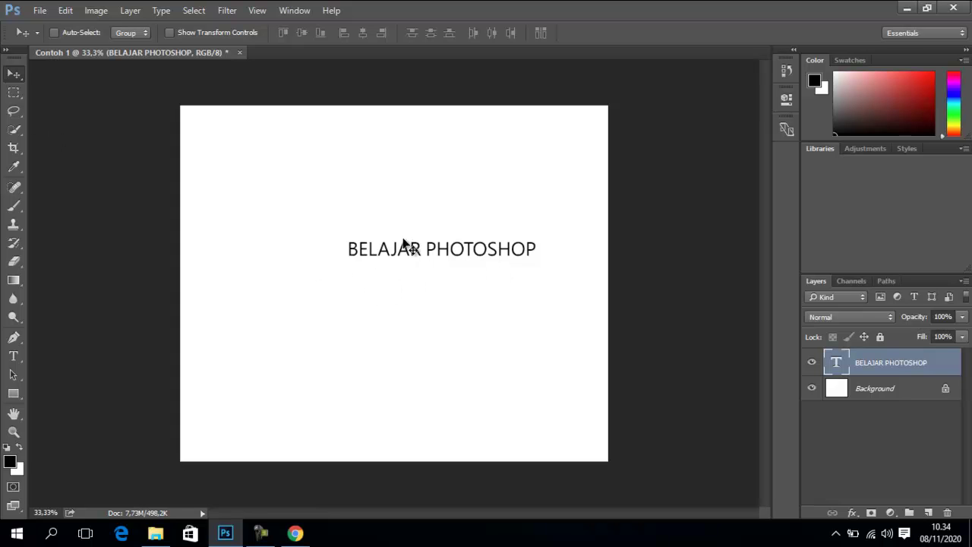
left_click_drag(417, 253, 292, 130)
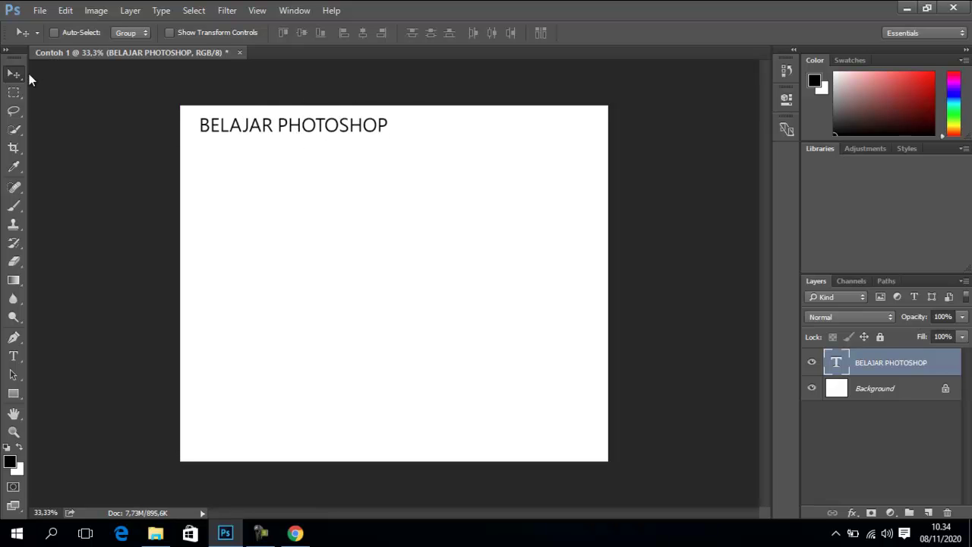
left_click(14, 91)
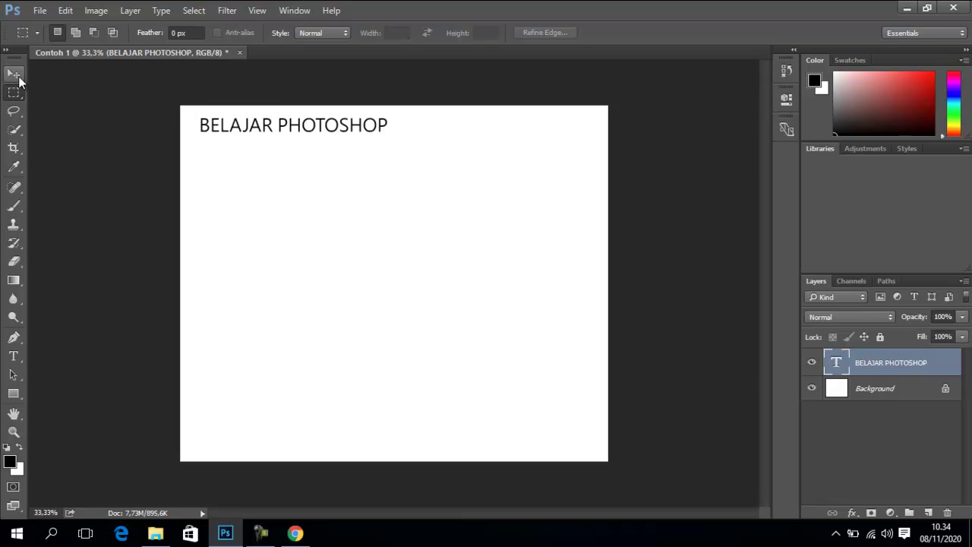
left_click(16, 74)
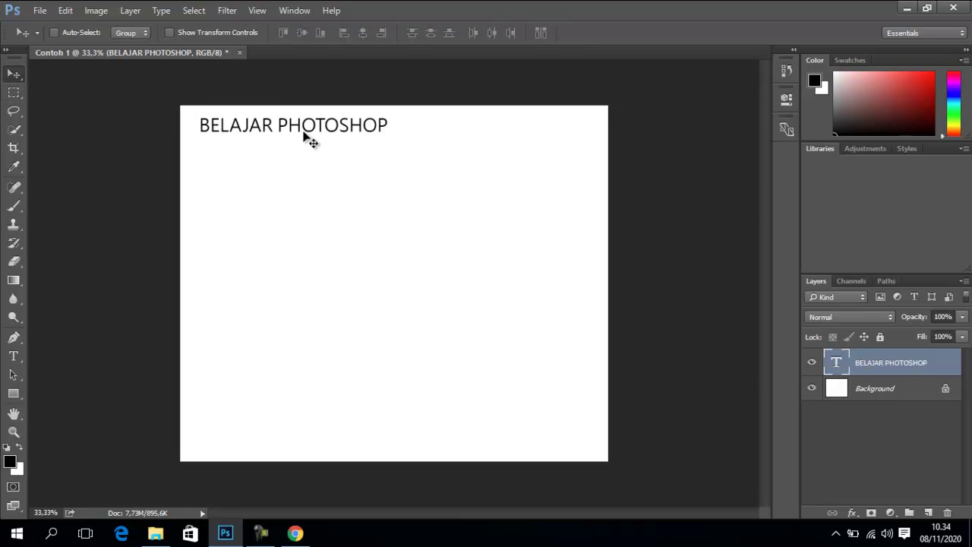
left_click_drag(306, 130, 384, 152)
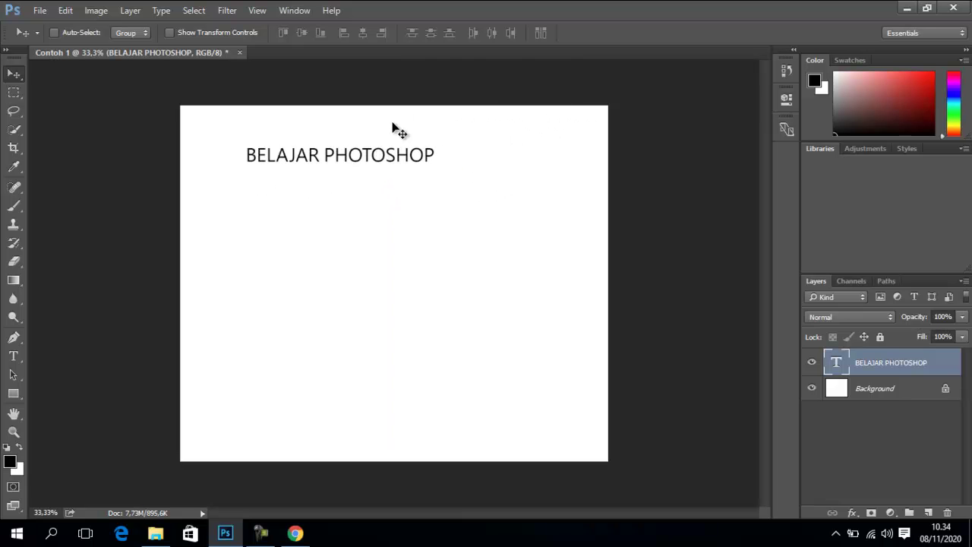
Switch to File Explorer and place the Header Wisuda picture, not the PSD, into the Contoh 1 document
left_click(155, 534)
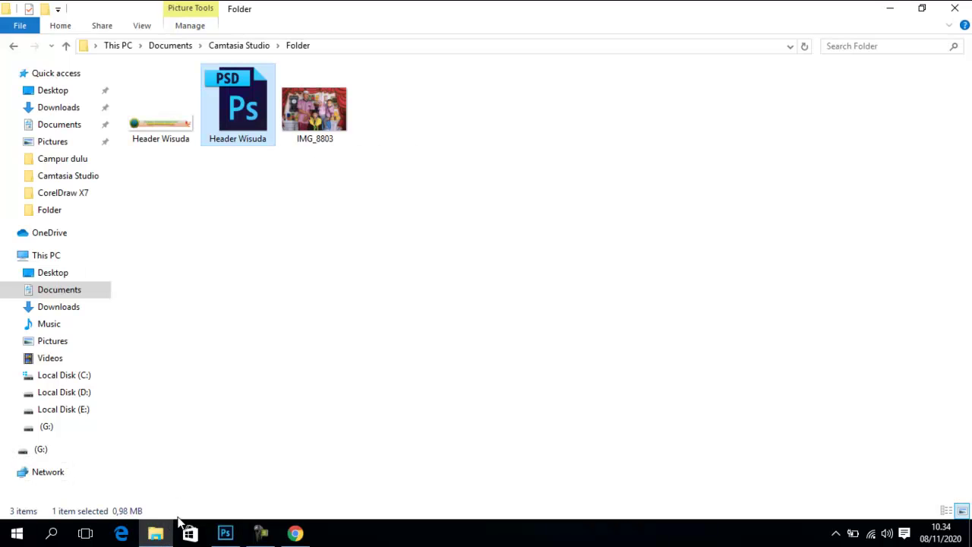
left_click(166, 534)
left_click(167, 534)
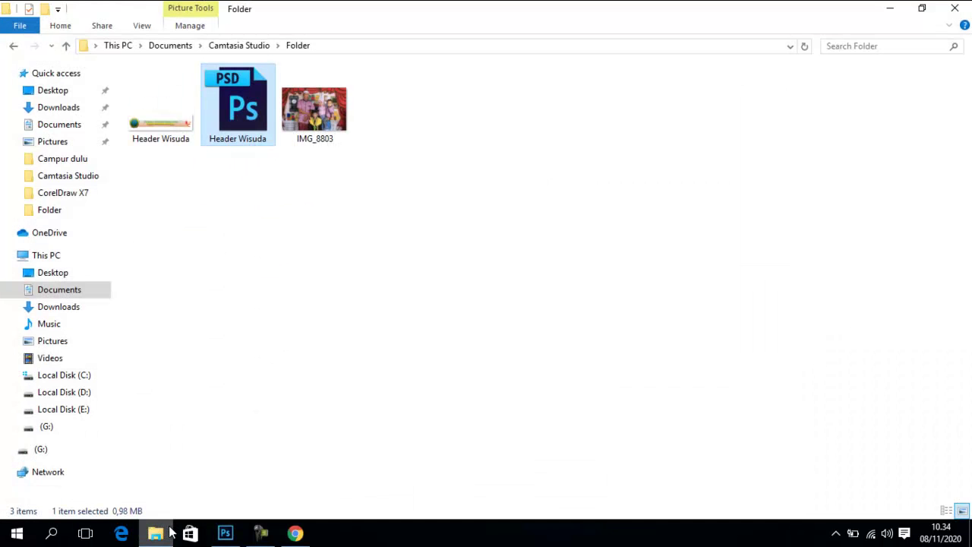
left_click(171, 534)
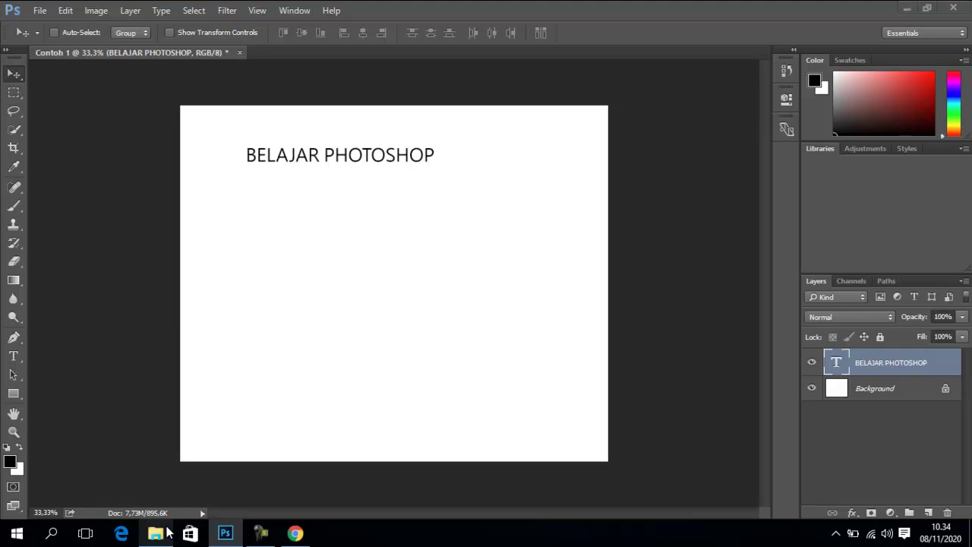
left_click(170, 534)
left_click(386, 212)
left_click(321, 139)
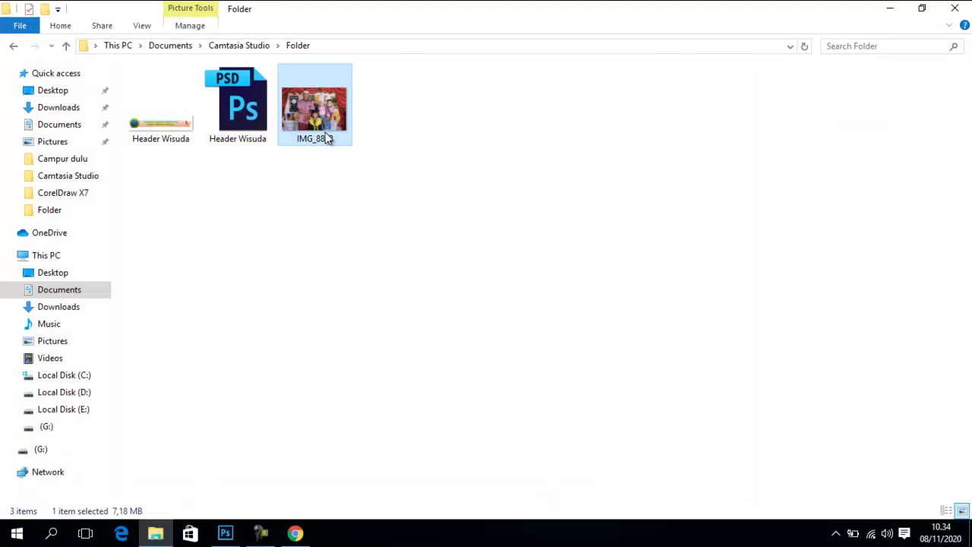
left_click(183, 147)
left_click_drag(183, 148, 353, 285)
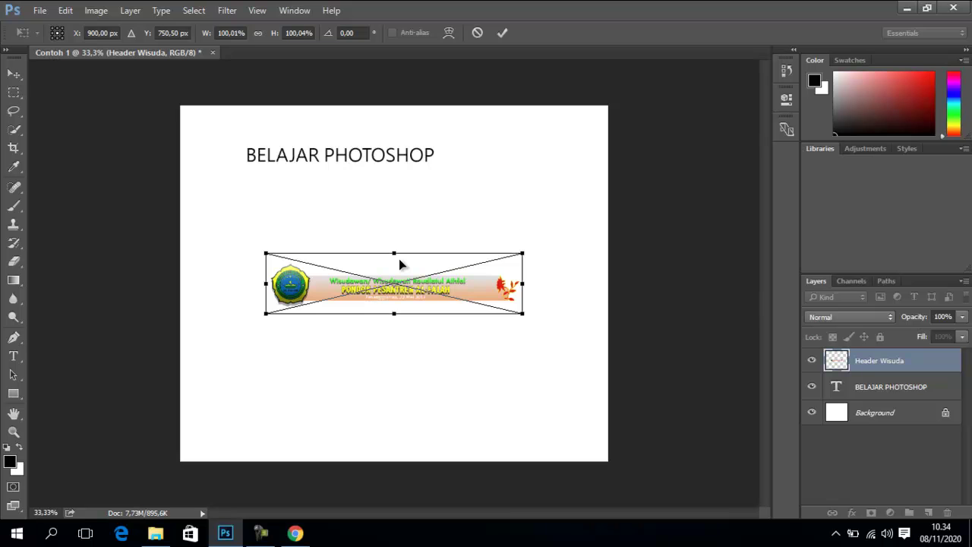
key("Return")
Move the Header Wisuda banner down into the lower part of the canvas
left_click_drag(411, 287, 427, 332)
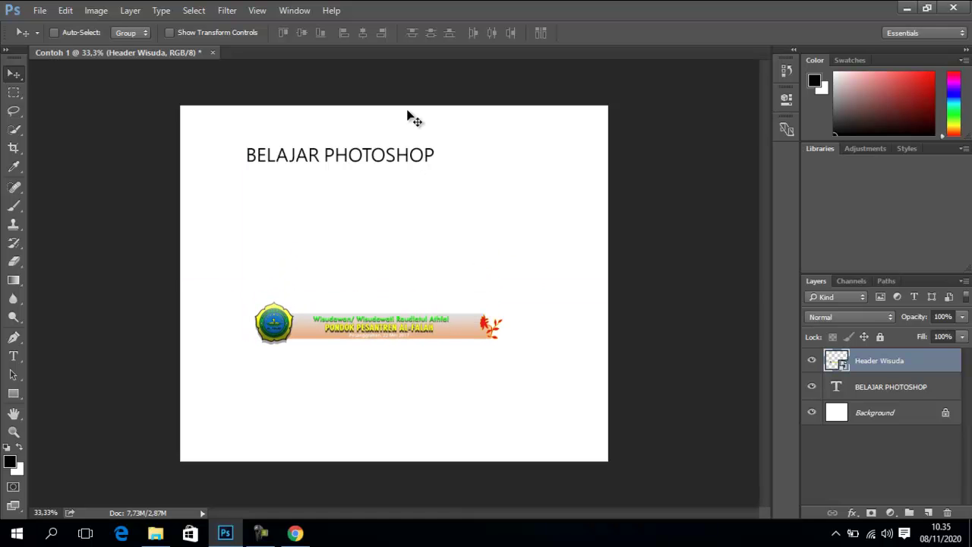
left_click_drag(445, 343, 438, 391)
left_click(14, 91)
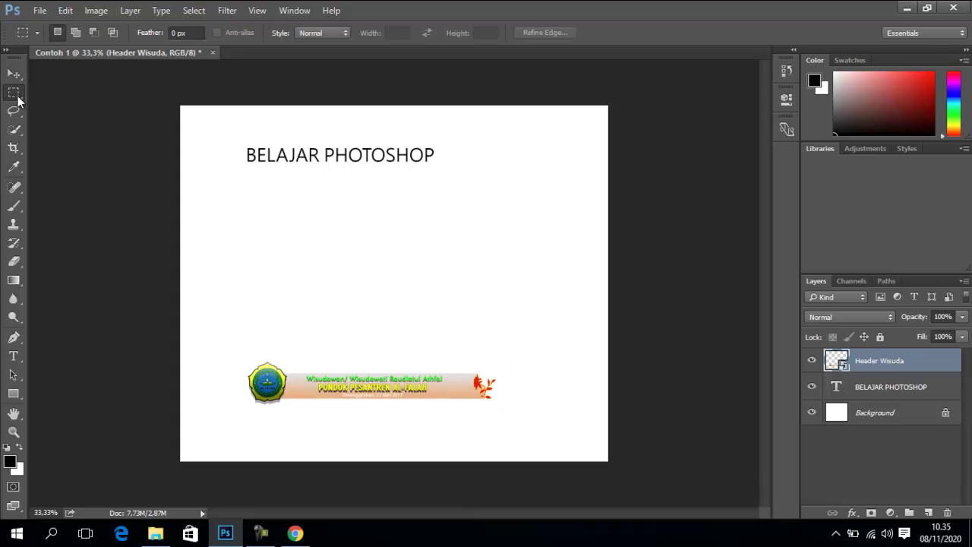
left_click(14, 76)
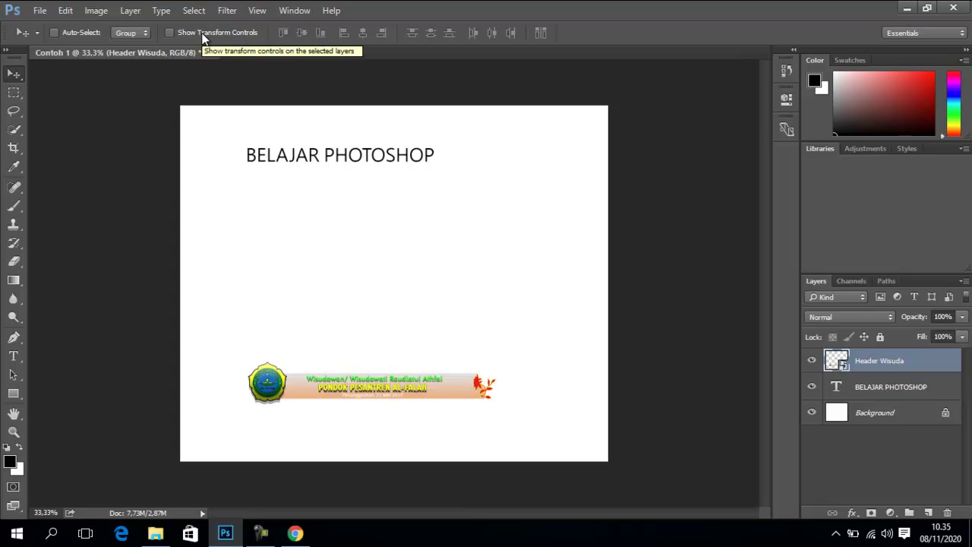
left_click_drag(408, 386, 420, 375)
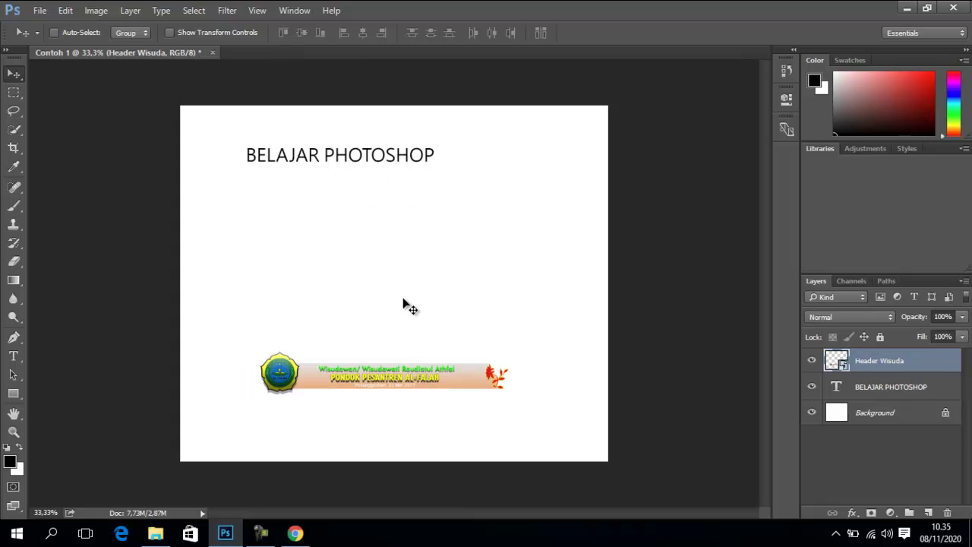
Reposition the banner below the canvas centre, once with the transform controls shown and once with them hidden
left_click(211, 34)
left_click(212, 34)
left_click_drag(406, 383, 416, 350)
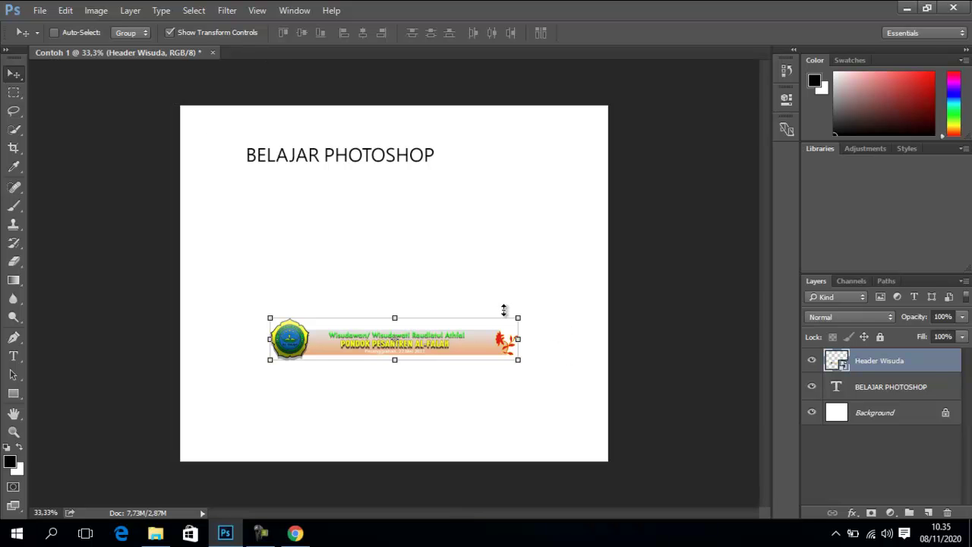
left_click(168, 33)
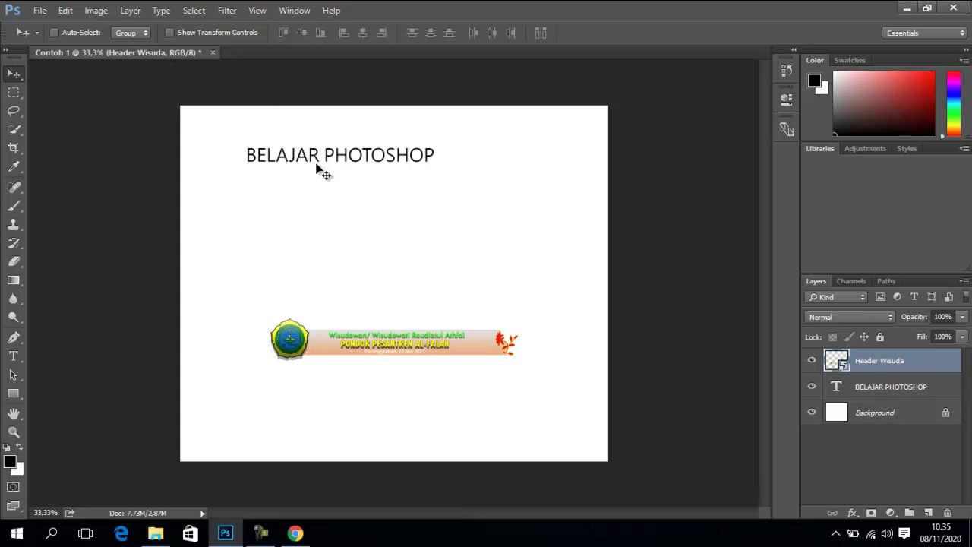
left_click_drag(498, 342, 498, 355)
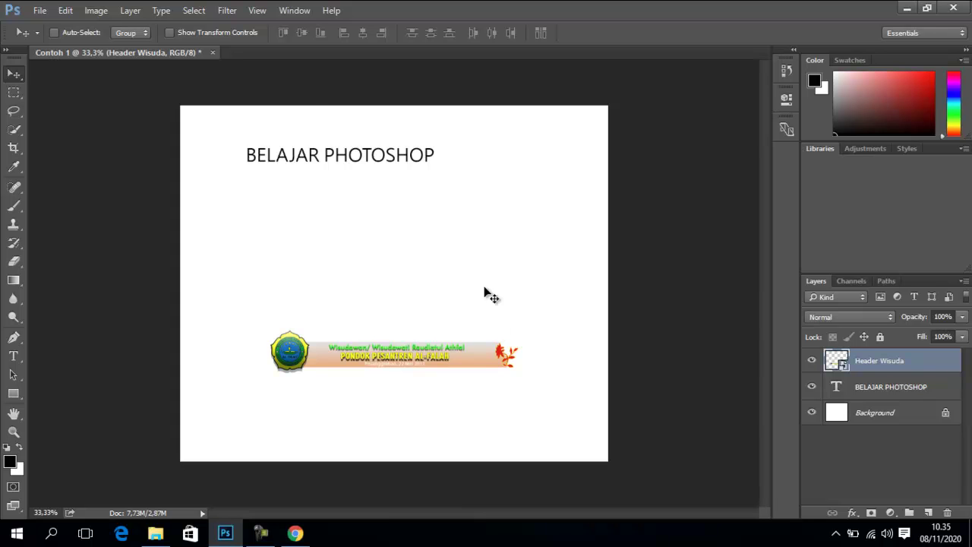
Show the transform controls and try rotating the banner slightly counterclockwise
left_click(189, 31)
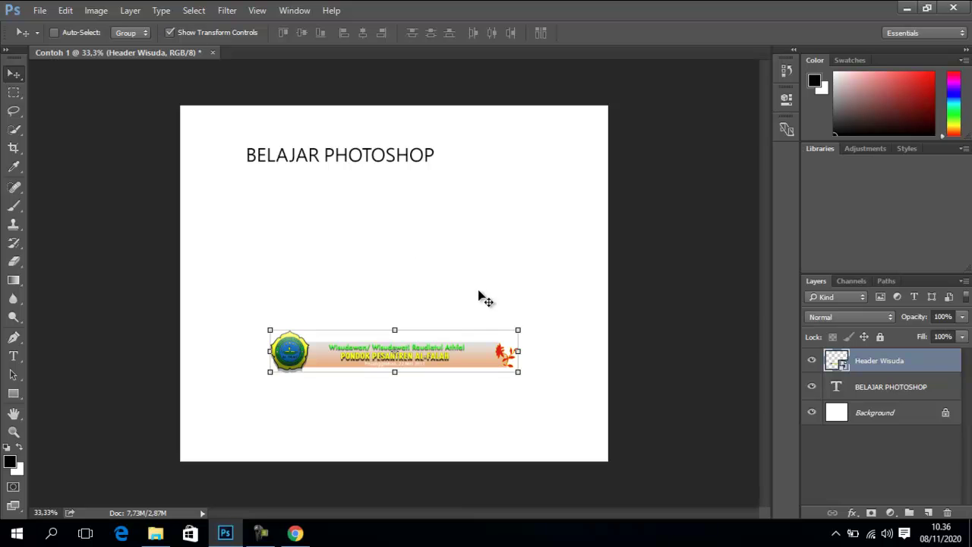
mouse_move(532, 329)
left_mouse_down()
mouse_move(547, 384)
mouse_move(290, 273)
mouse_move(503, 201)
mouse_move(539, 346)
mouse_move(539, 326)
left_mouse_up()
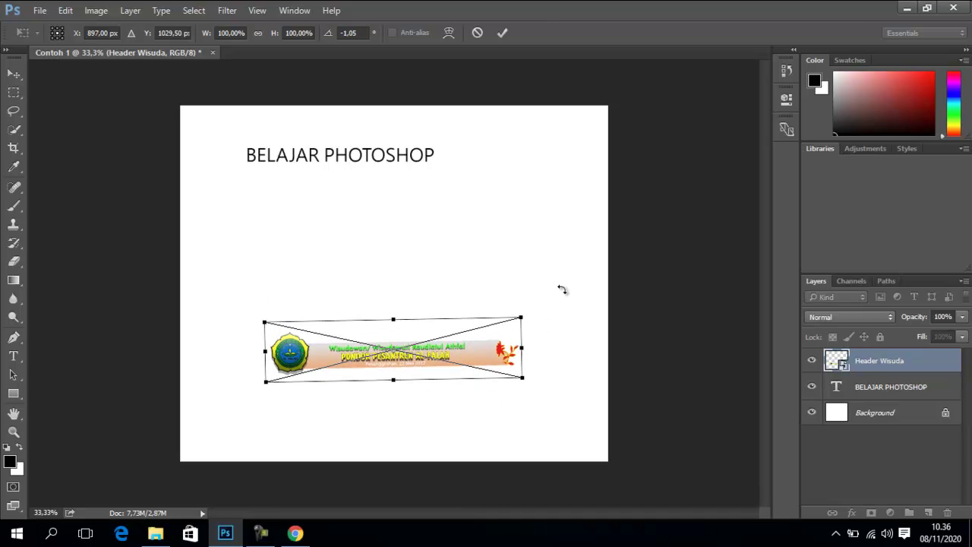
key("Return")
left_click_drag(569, 276, 568, 275)
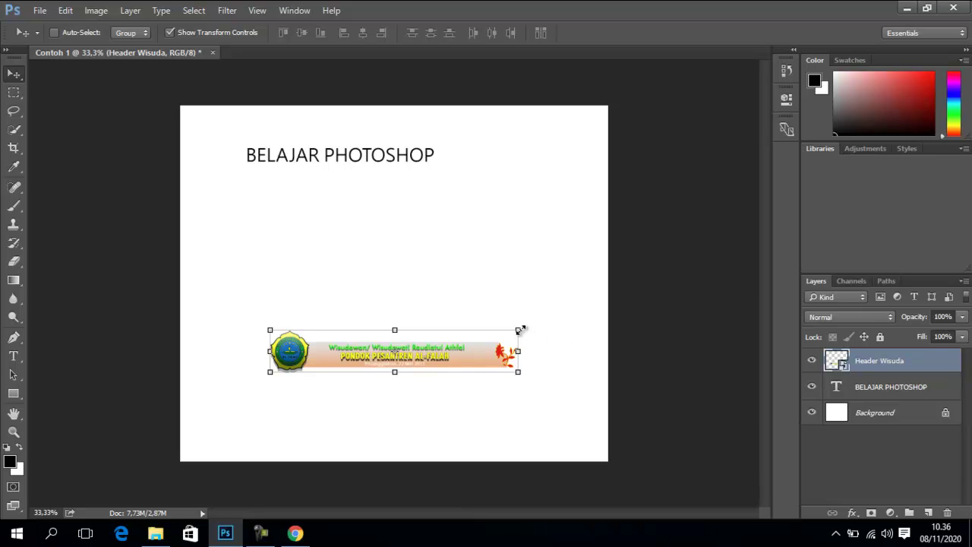
Enlarge the banner proportionally to about 145% and centre it horizontally in the lower half of the canvas
left_click_drag(520, 330, 663, 223)
left_click_drag(582, 301, 477, 329)
key("Return")
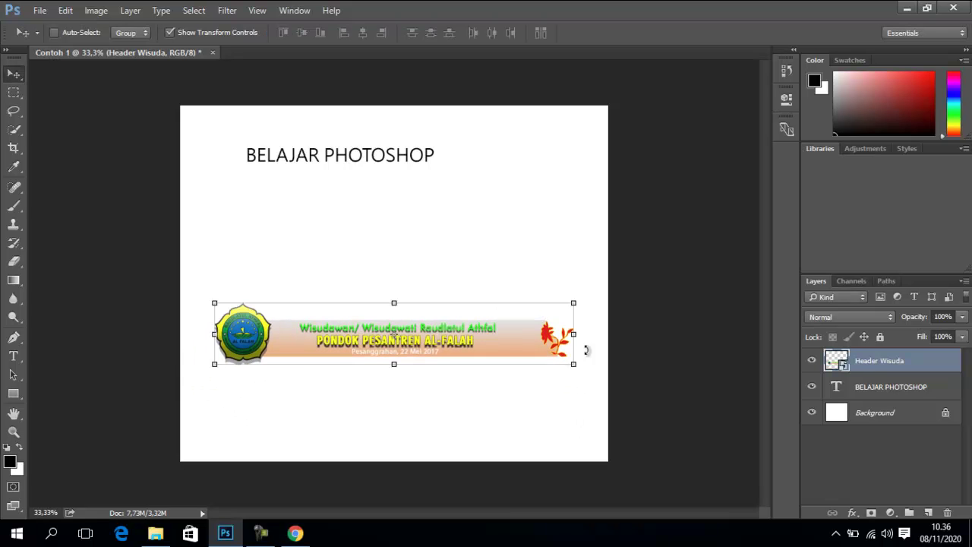
Stretch only the banner's height to about 238% and move it down toward the canvas's lower edge
left_click_drag(575, 333, 430, 369)
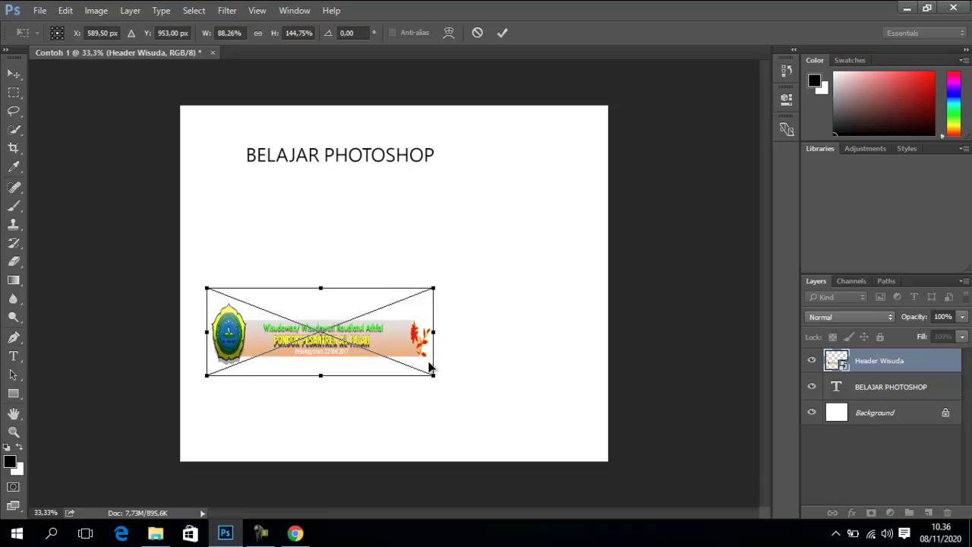
key("ctrl+z")
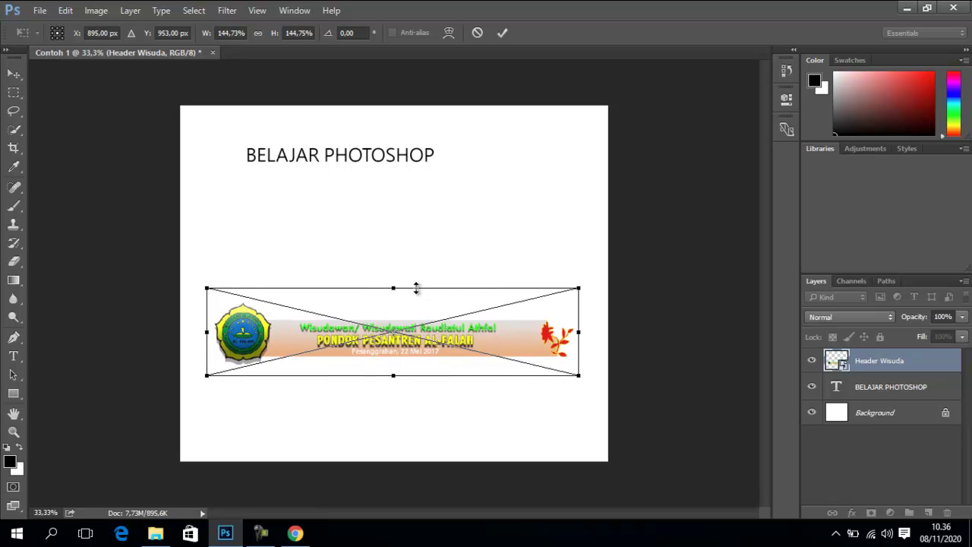
left_click_drag(393, 290, 404, 234)
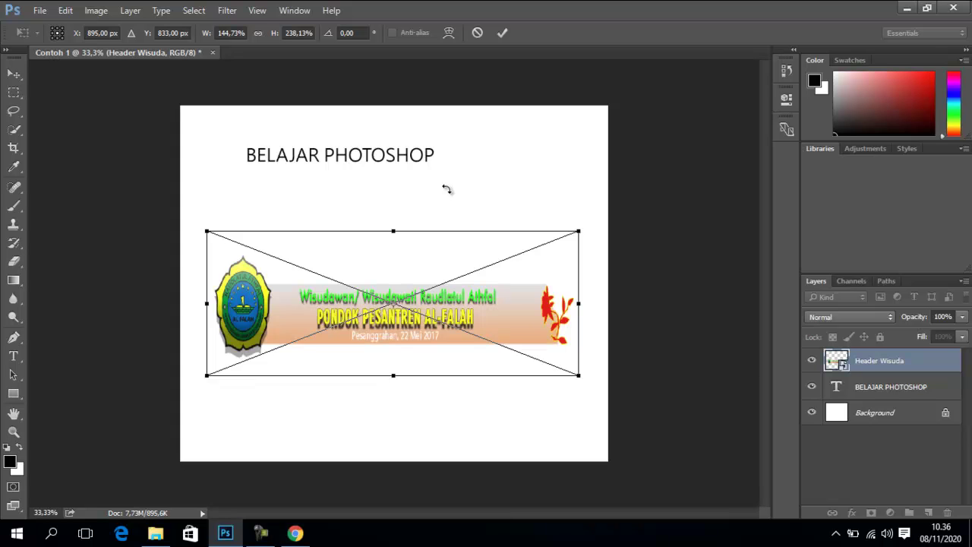
key("Return")
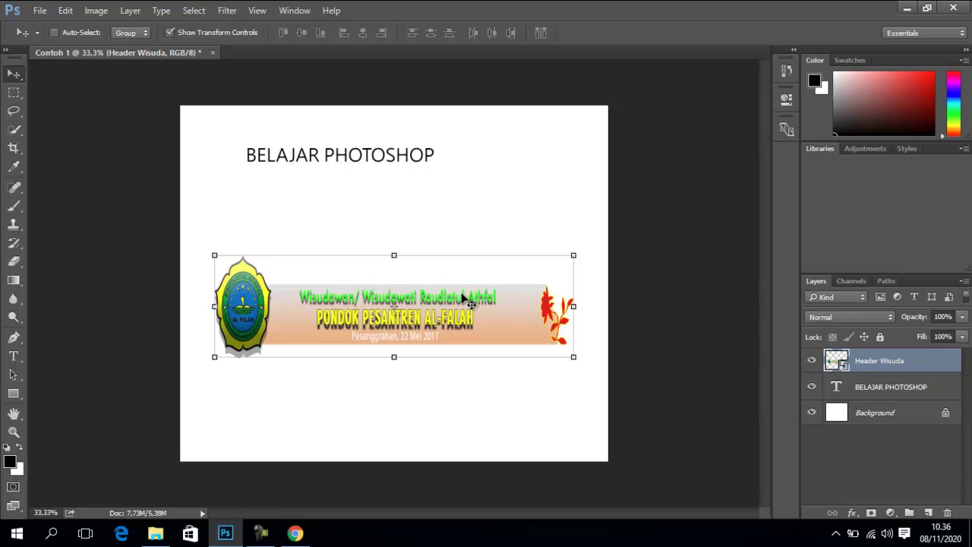
mouse_move(459, 287)
left_mouse_down()
mouse_move(450, 218)
mouse_move(472, 290)
left_mouse_up()
left_click_drag(464, 331, 455, 389)
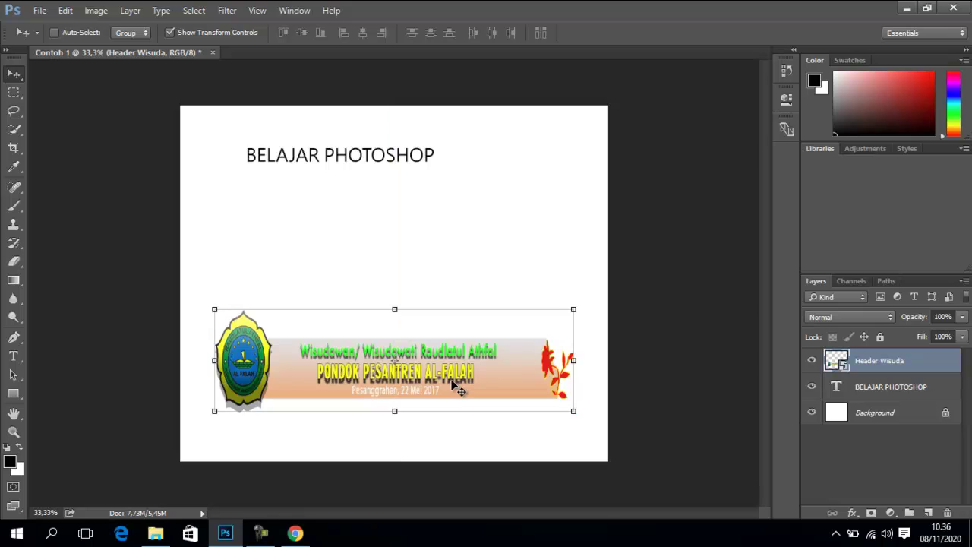